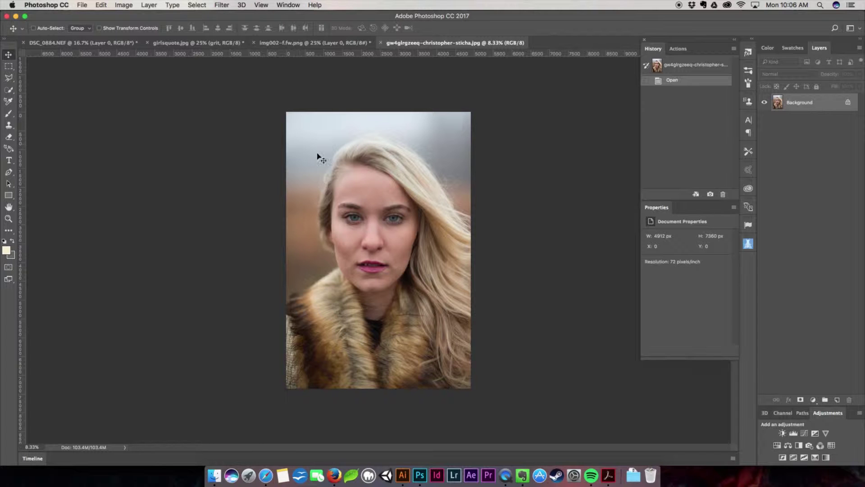
- Place gold-fill.jpg from the Bokeh Overlay folder into the portrait as a linked layer
click(82, 5)
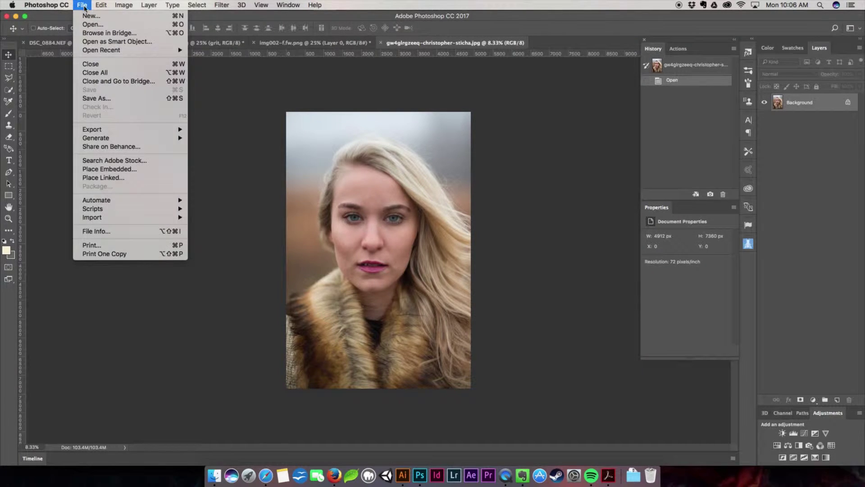
click(113, 179)
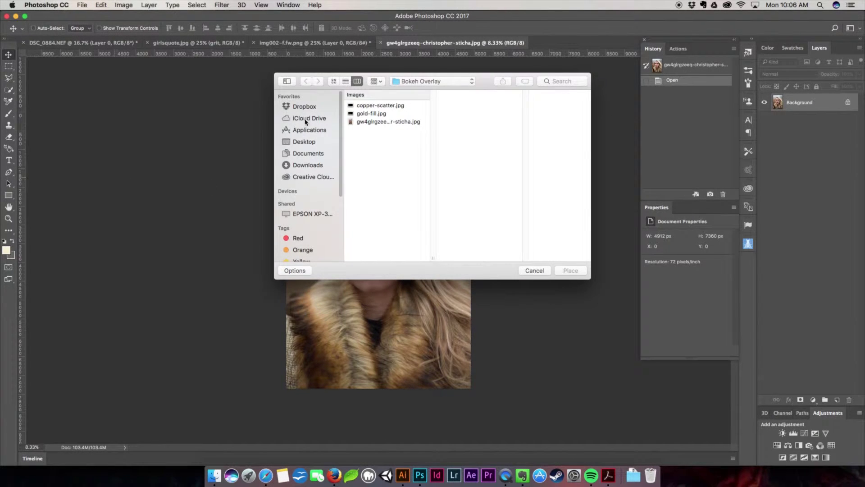
click(367, 114)
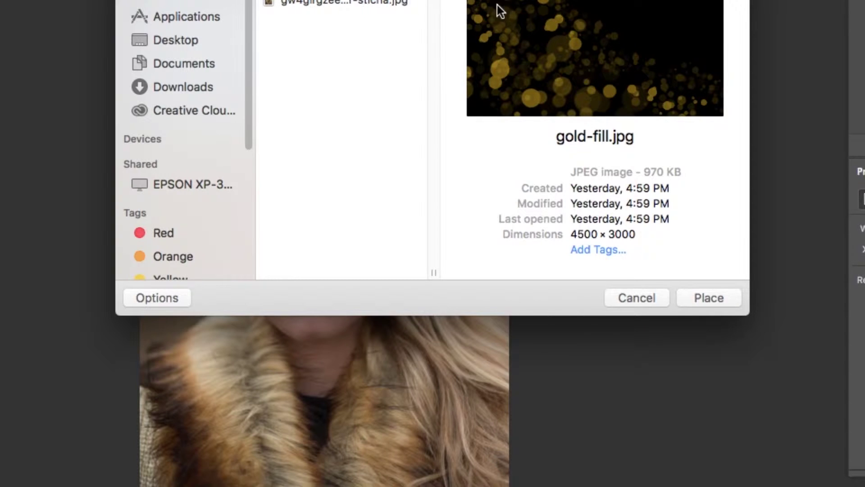
click(703, 300)
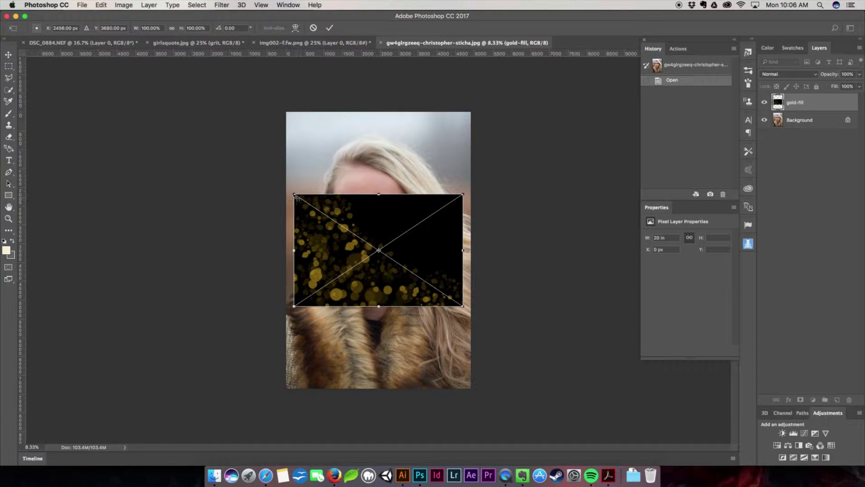
- Scale the gold-fill layer to about 178%, position it over the lower half, and commit
drag(294, 193, 227, 144)
drag(366, 172, 412, 257)
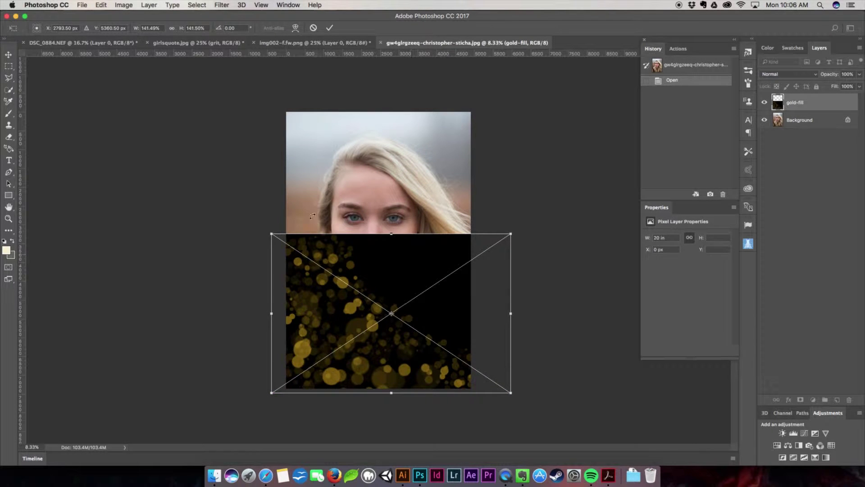
drag(271, 233, 209, 118)
drag(394, 215, 419, 244)
drag(204, 201, 232, 220)
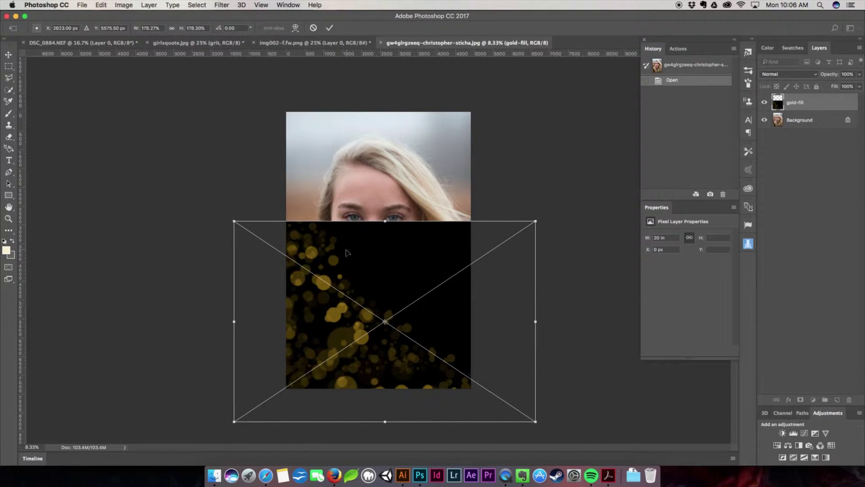
drag(346, 252, 339, 254)
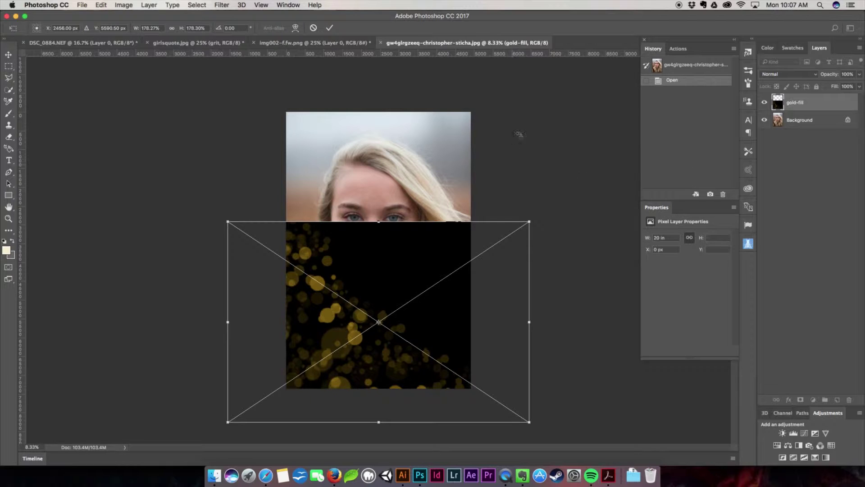
key(Return)
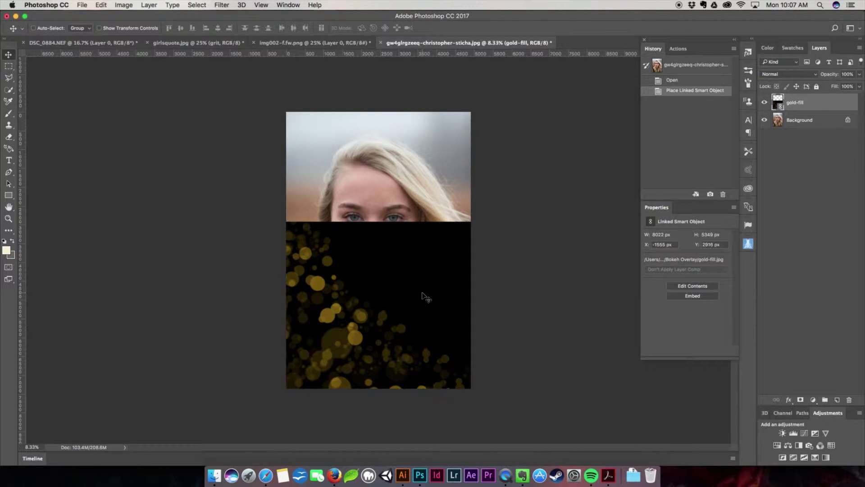
- Set the gold-fill layer to Screen blend mode and move it up and left
click(816, 75)
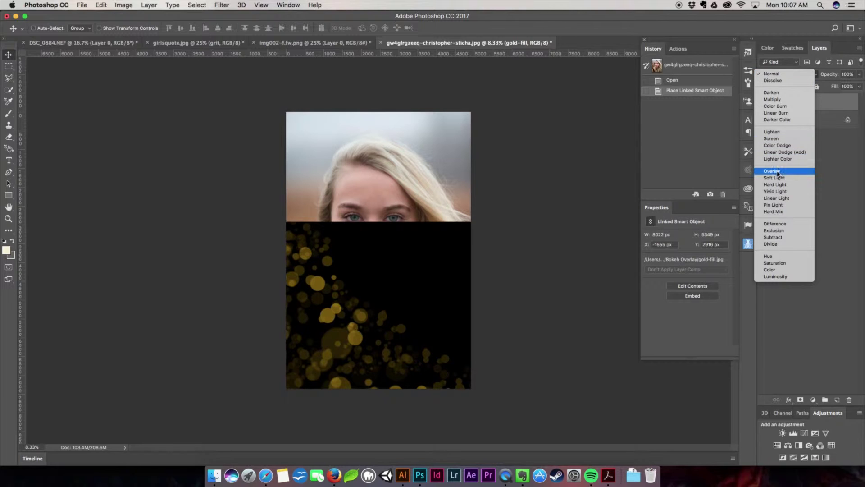
click(779, 138)
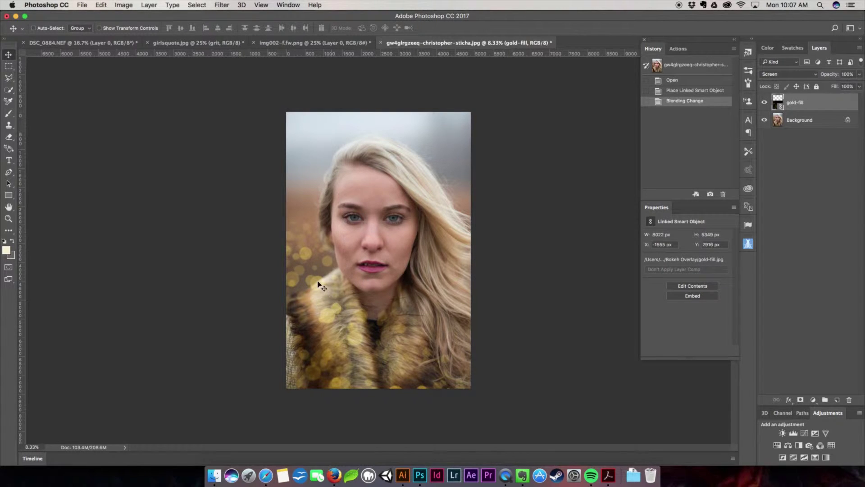
drag(338, 306, 331, 292)
- Enlarge gold-fill to 8265 × 5511 px around her face and fur collar
key(super+t)
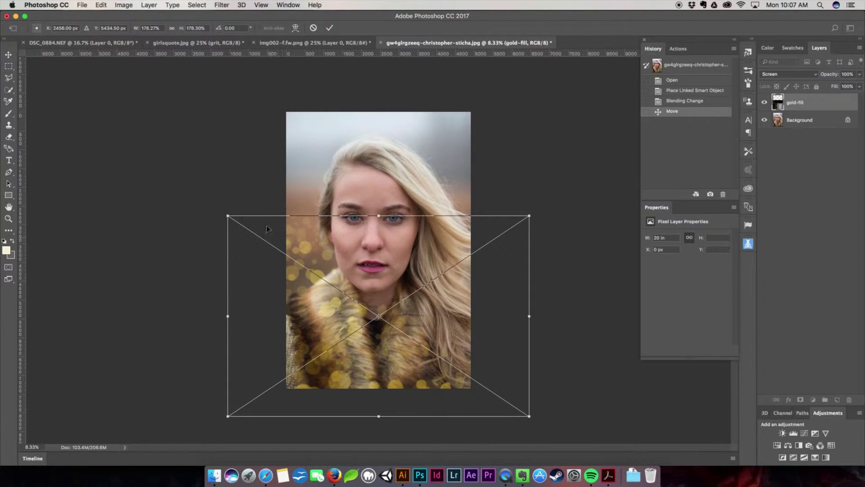
click(227, 216)
mouse_move(227, 217)
mouse_down()
mouse_move(241, 228)
mouse_move(219, 209)
mouse_up()
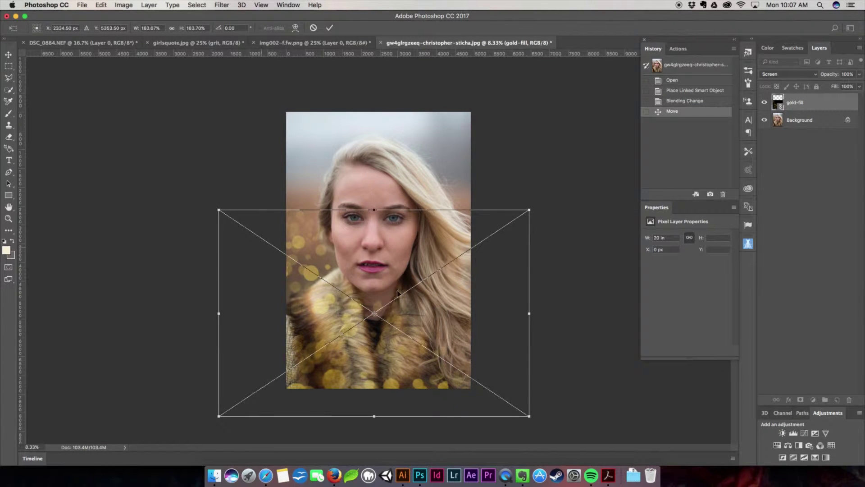
key(Return)
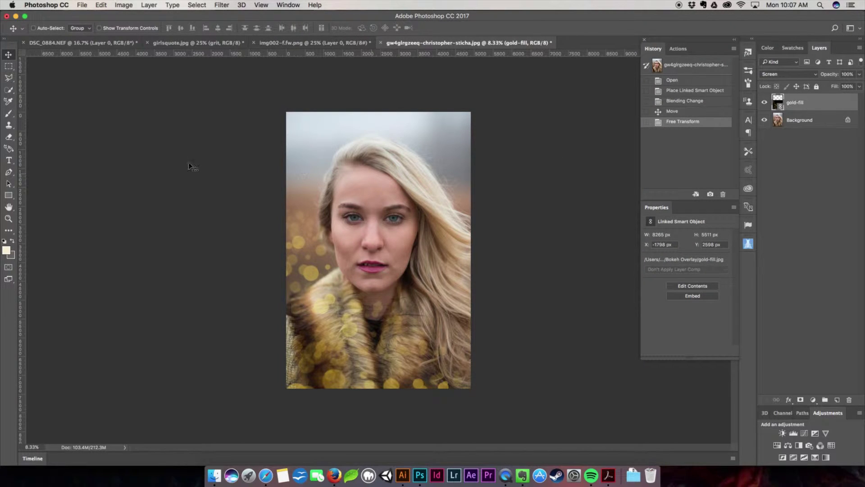
- Place copper-scatter.jpg as a linked layer above gold-fill
click(81, 5)
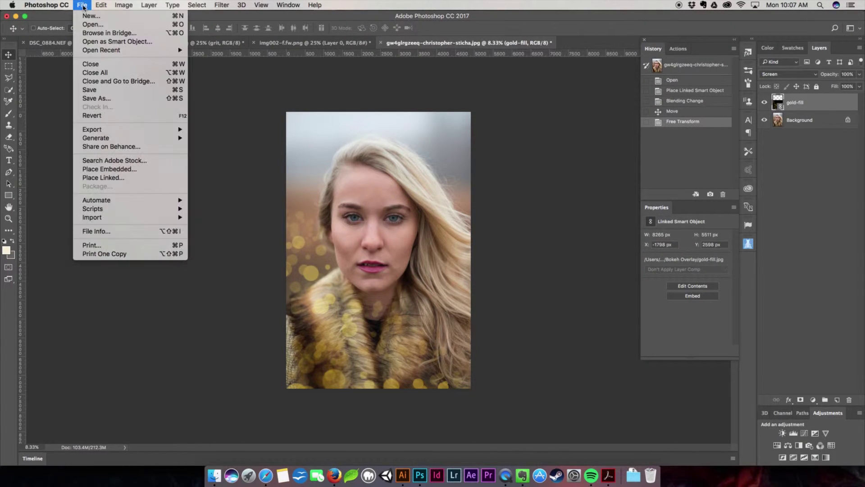
click(94, 177)
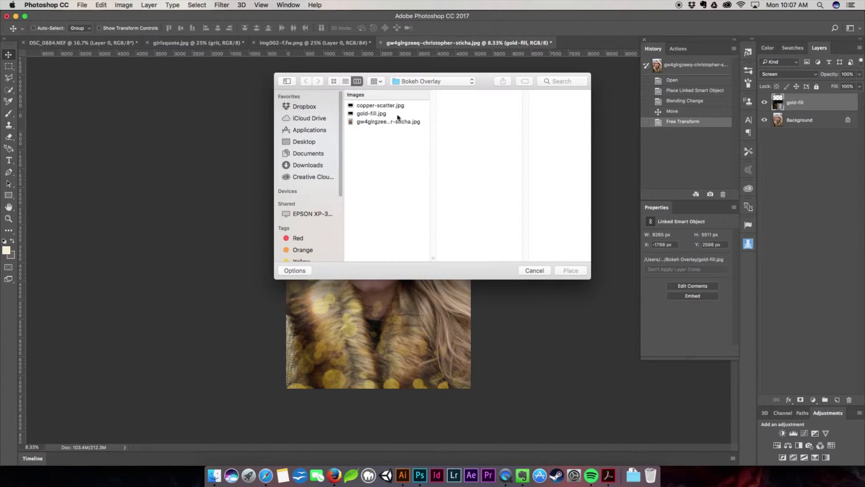
click(381, 106)
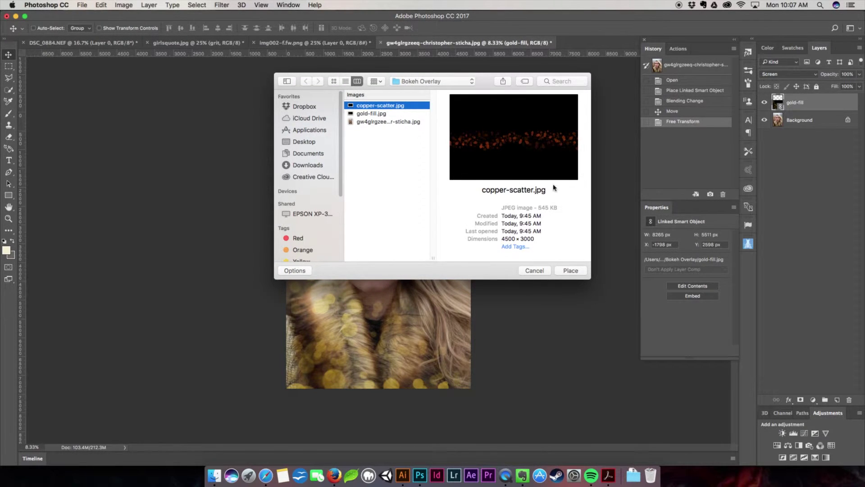
click(569, 271)
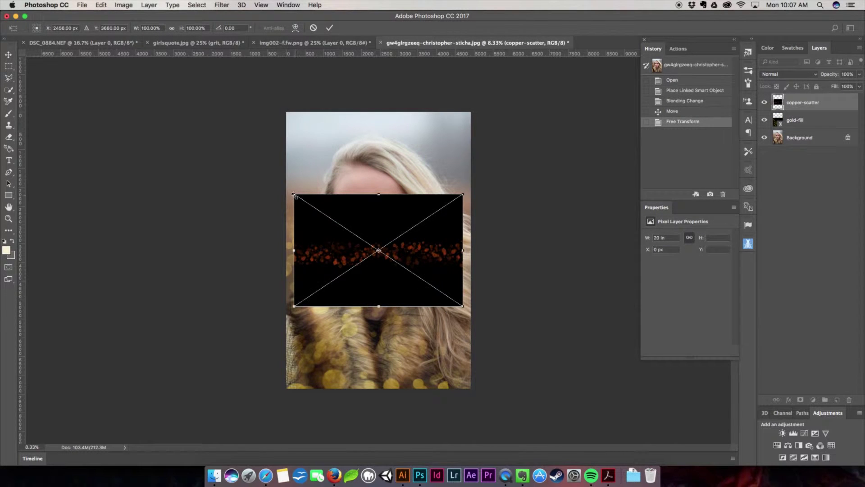
- Scale the copper-scatter overlay to about 148% across the portrait's middle and commit it
drag(293, 195, 256, 168)
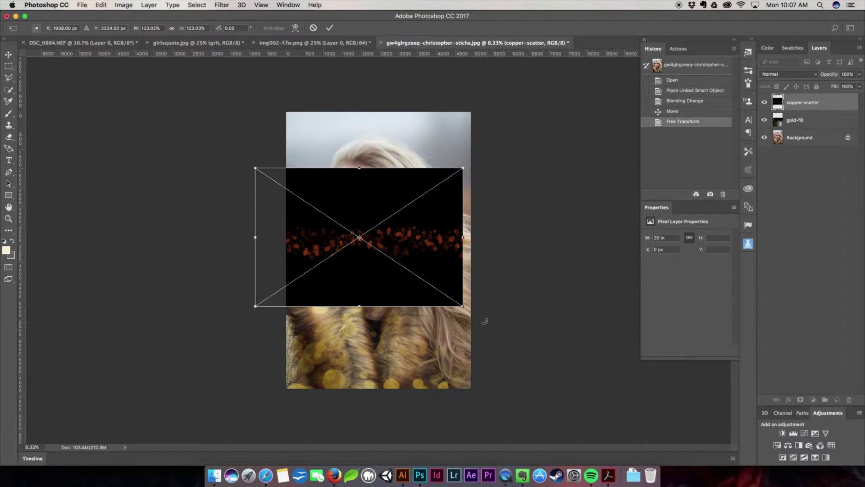
drag(461, 306, 505, 334)
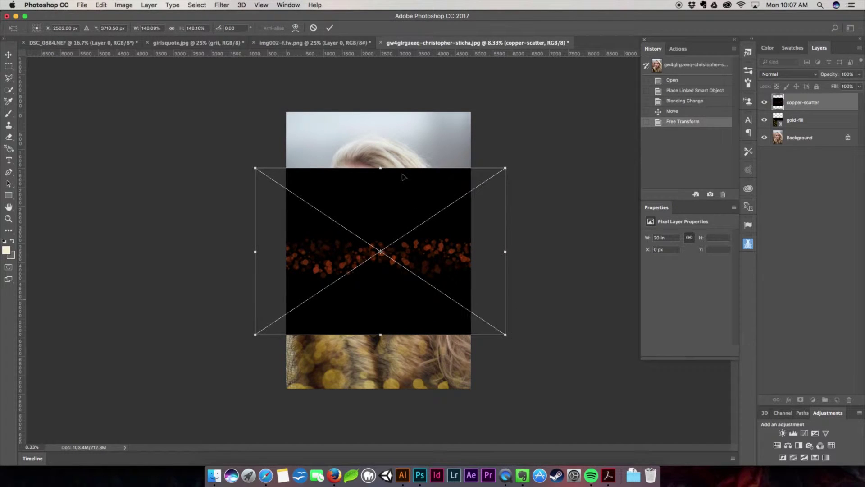
drag(439, 238, 437, 246)
click(330, 27)
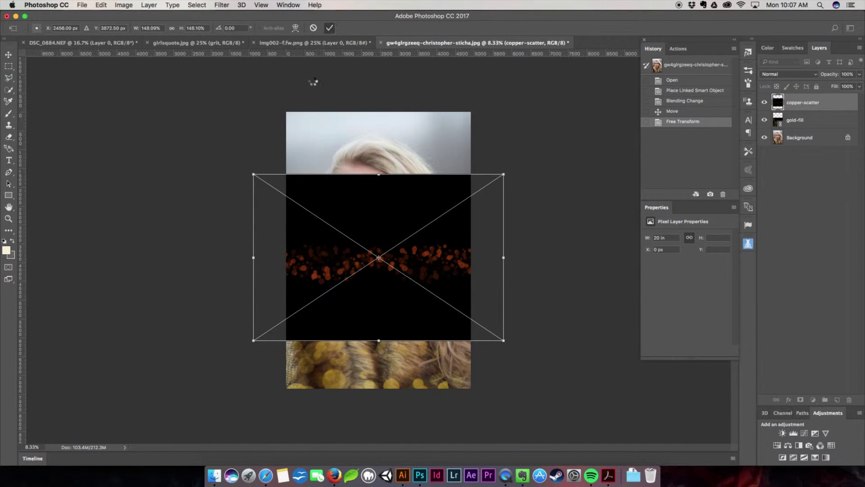
click(807, 74)
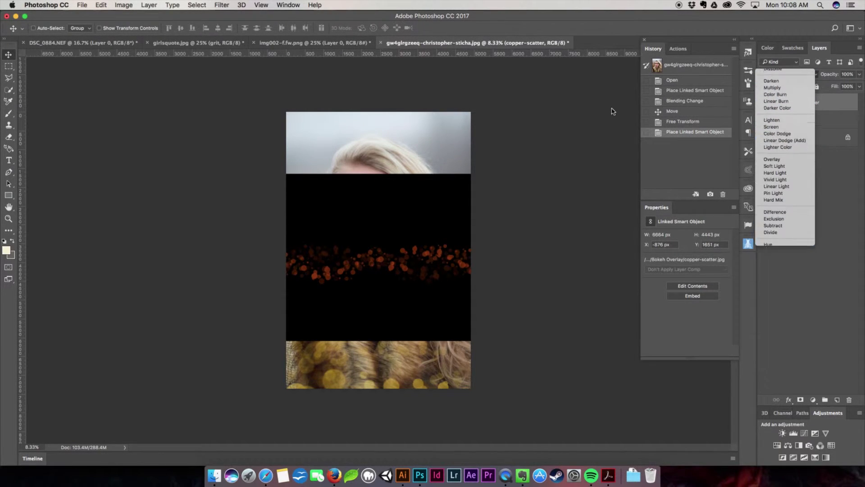
- Set the copper-scatter layer's blend mode to Screen
click(775, 141)
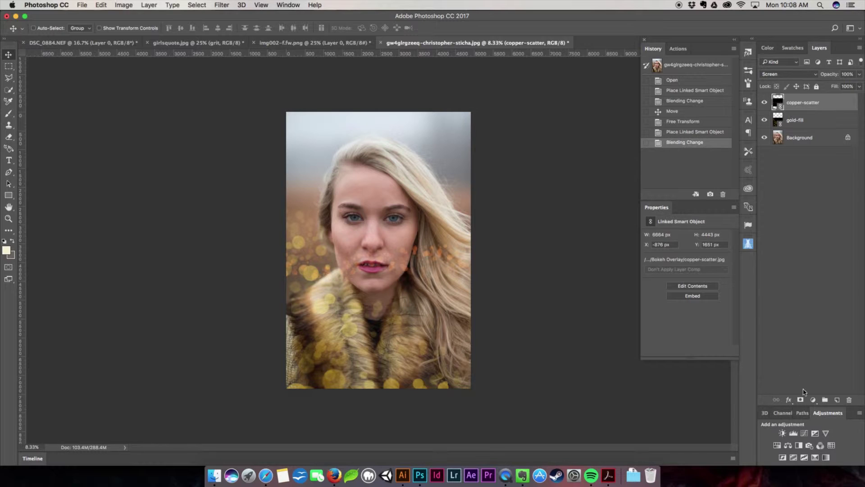
- Add a mask to copper-scatter and paint black with a 0%-hardness brush over her face
click(801, 401)
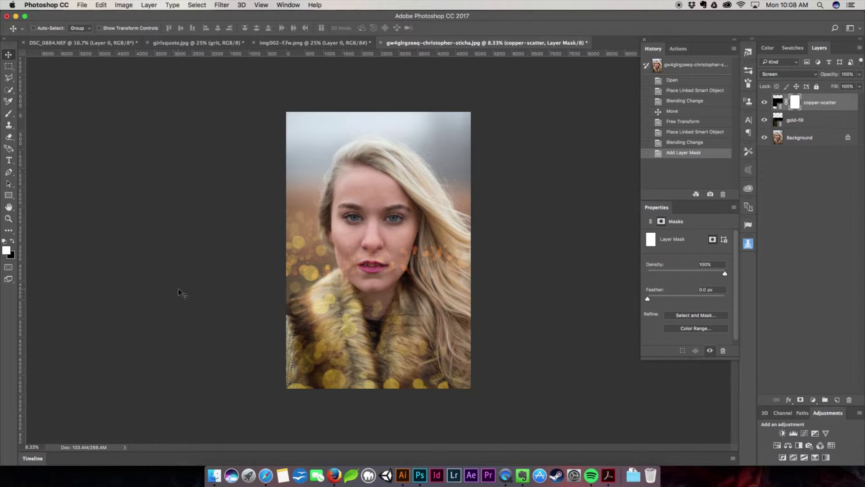
key(b)
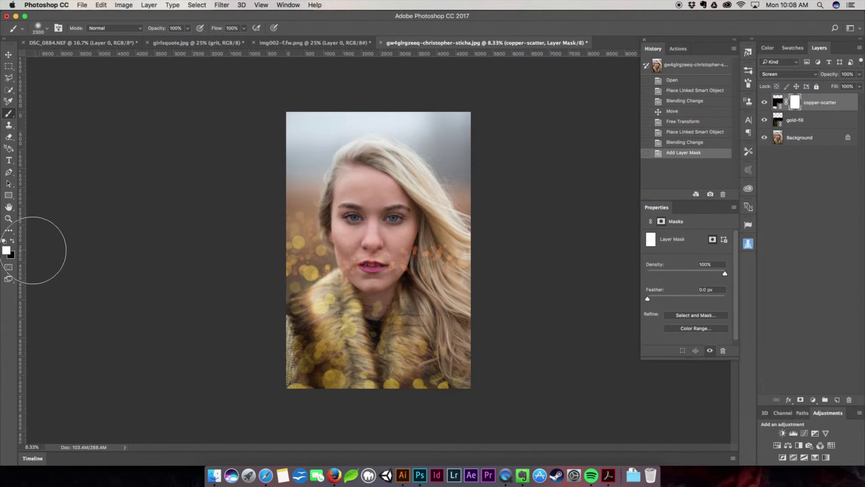
click(13, 241)
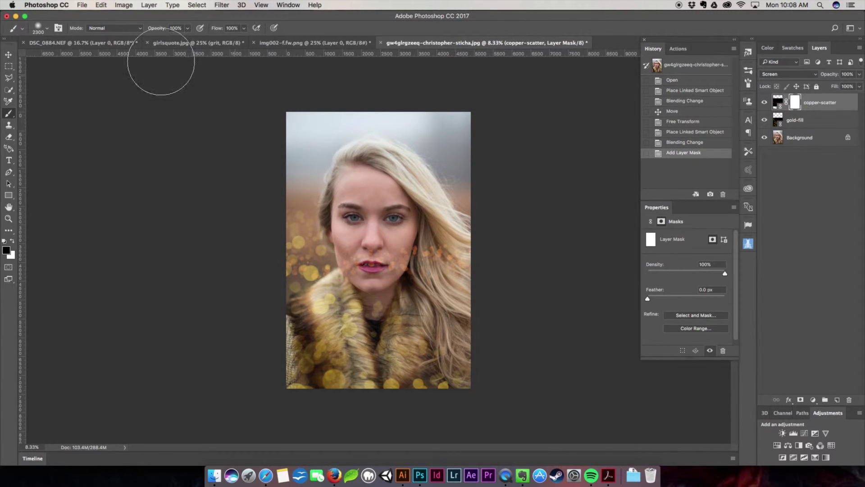
click(48, 28)
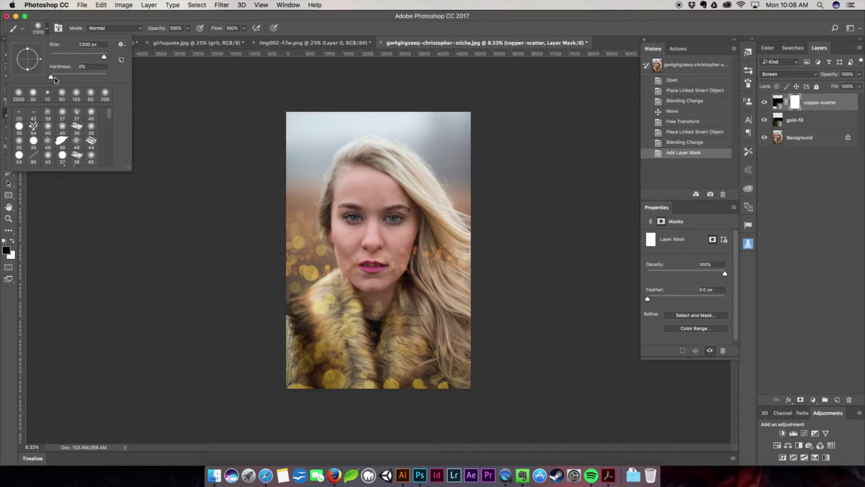
click(48, 29)
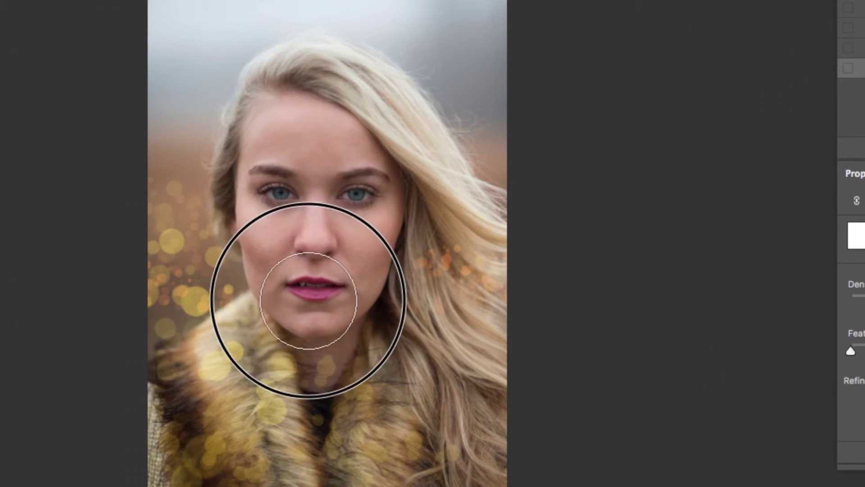
click(311, 266)
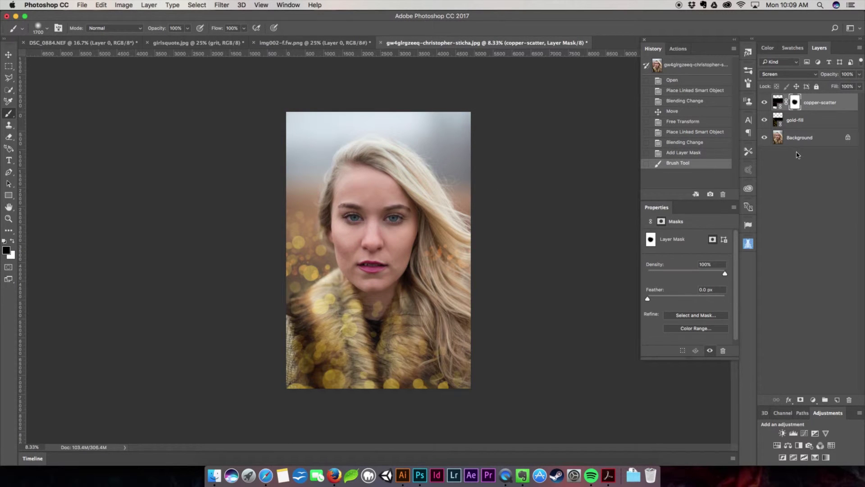
- Add a layer mask to gold-fill and paint out the bokeh beside her face at 1400 px
click(827, 120)
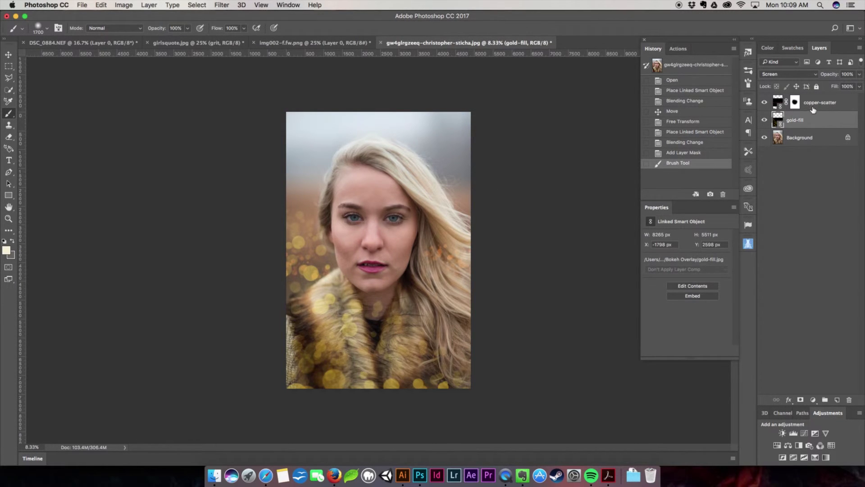
click(801, 400)
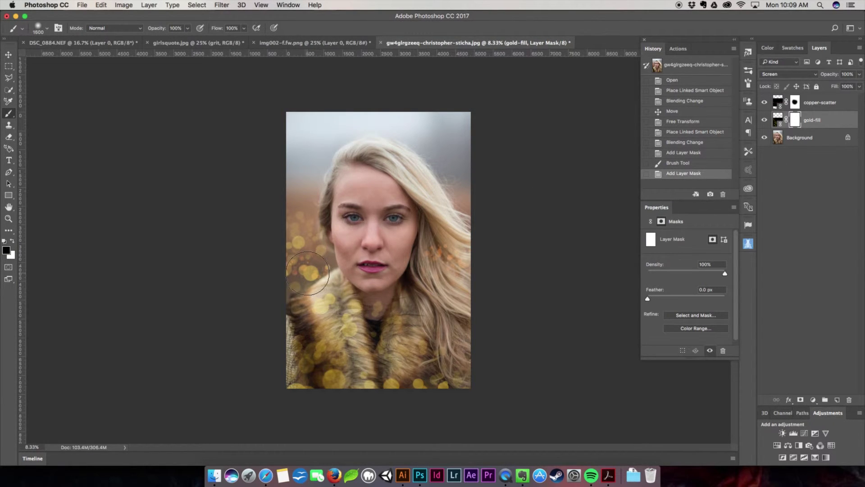
key(bracketleft)
key(bracketleft)
key(bracketleft)
mouse_move(308, 272)
mouse_down()
mouse_move(298, 273)
mouse_move(311, 253)
mouse_move(287, 212)
mouse_move(288, 272)
mouse_up()
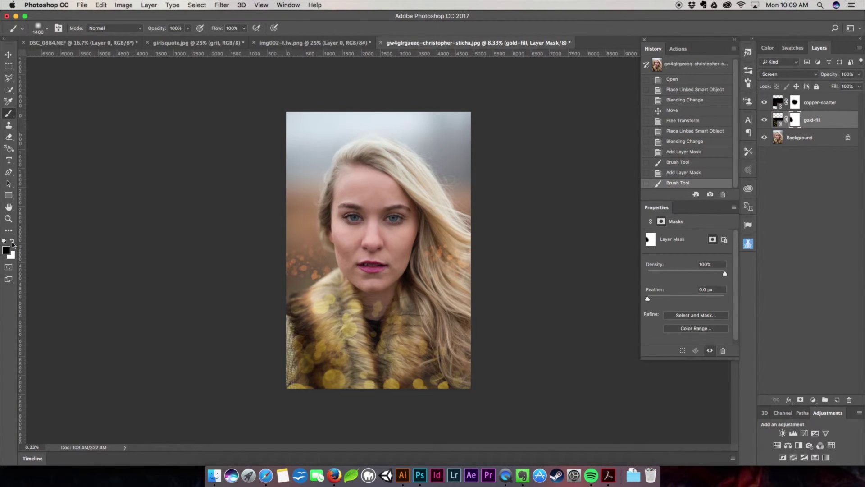
- Refine the gold-fill mask along the fur, then hide bokeh around her hair at 1100 px
mouse_move(290, 275)
mouse_down()
mouse_move(292, 304)
mouse_move(295, 288)
mouse_move(270, 250)
mouse_move(278, 213)
mouse_move(271, 237)
mouse_move(293, 308)
mouse_up()
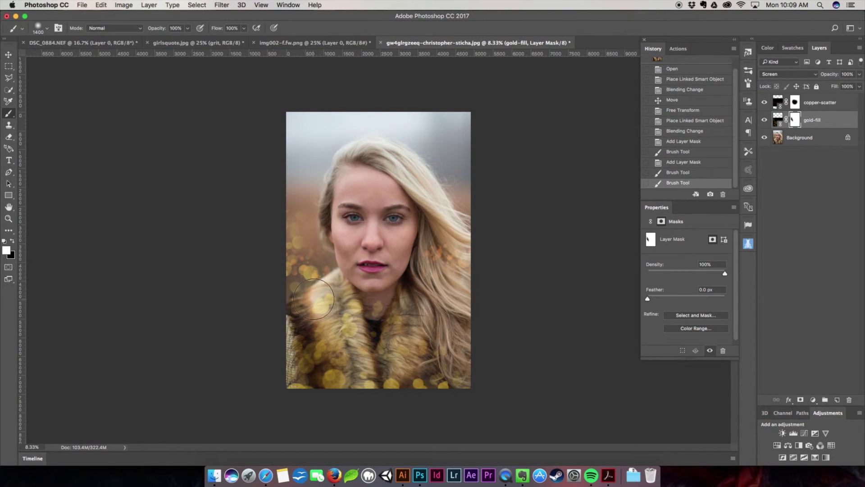
mouse_move(347, 270)
mouse_down()
mouse_move(338, 281)
mouse_move(395, 333)
mouse_up()
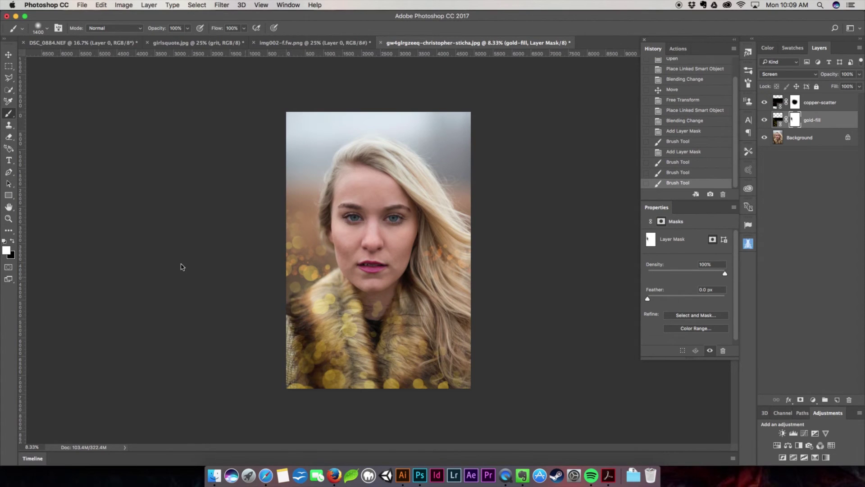
click(13, 241)
key(bracketleft)
key(bracketleft)
key(bracketleft)
mouse_move(341, 272)
mouse_down()
mouse_move(352, 291)
mouse_move(421, 285)
mouse_move(346, 291)
mouse_move(312, 214)
mouse_move(320, 258)
mouse_move(383, 284)
mouse_move(408, 271)
mouse_move(417, 294)
mouse_up()
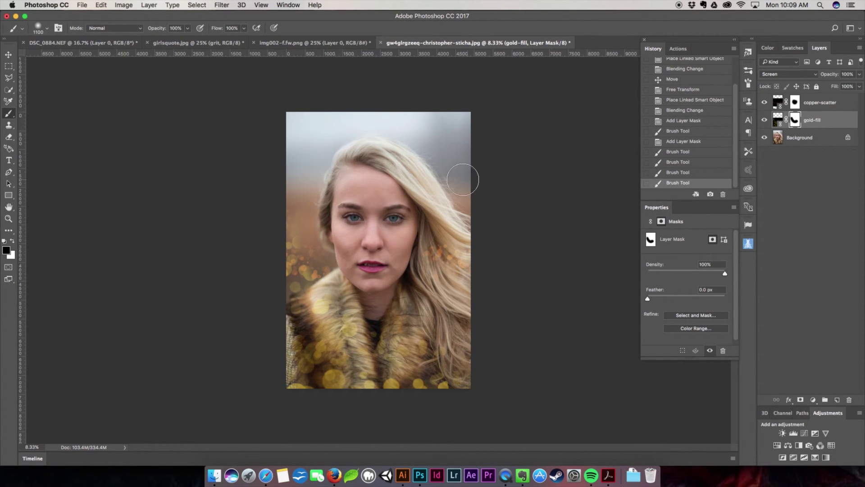